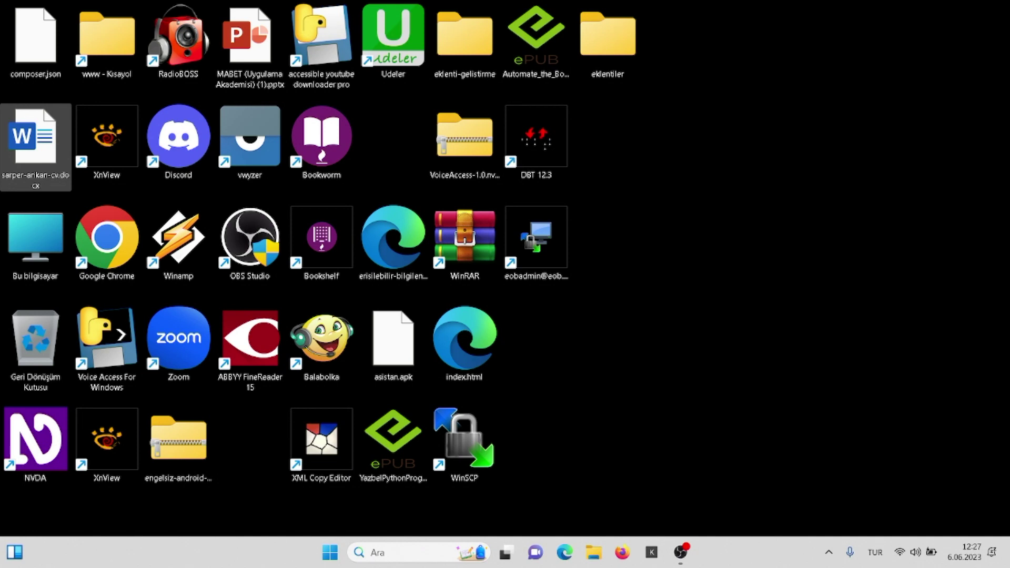
Open the JAWS voice settings dialog (Ses Ayarları) for adjusting the speech voices
key(Insert+n)
key(Down)
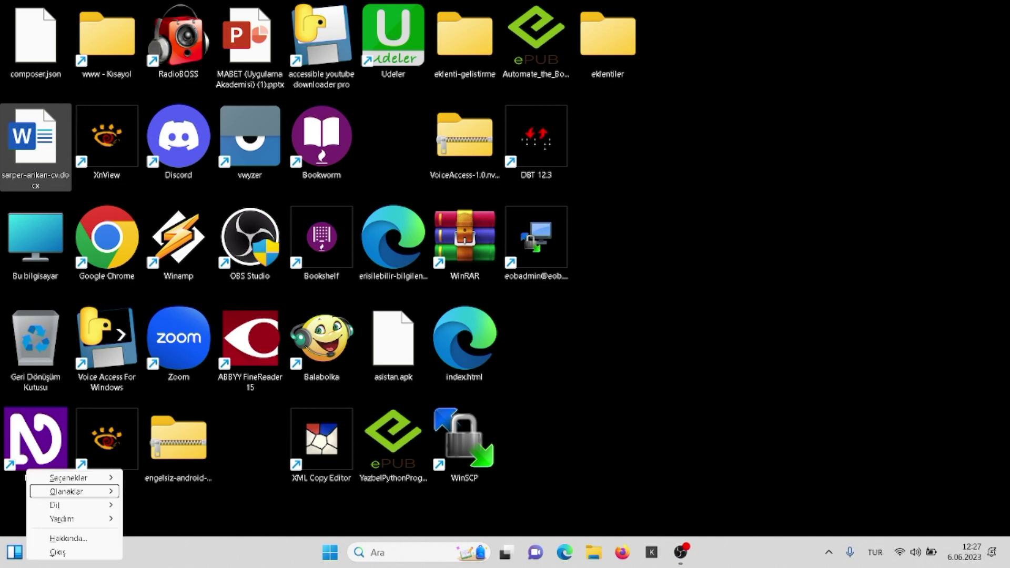
key(Down)
key(Up)
key(Up)
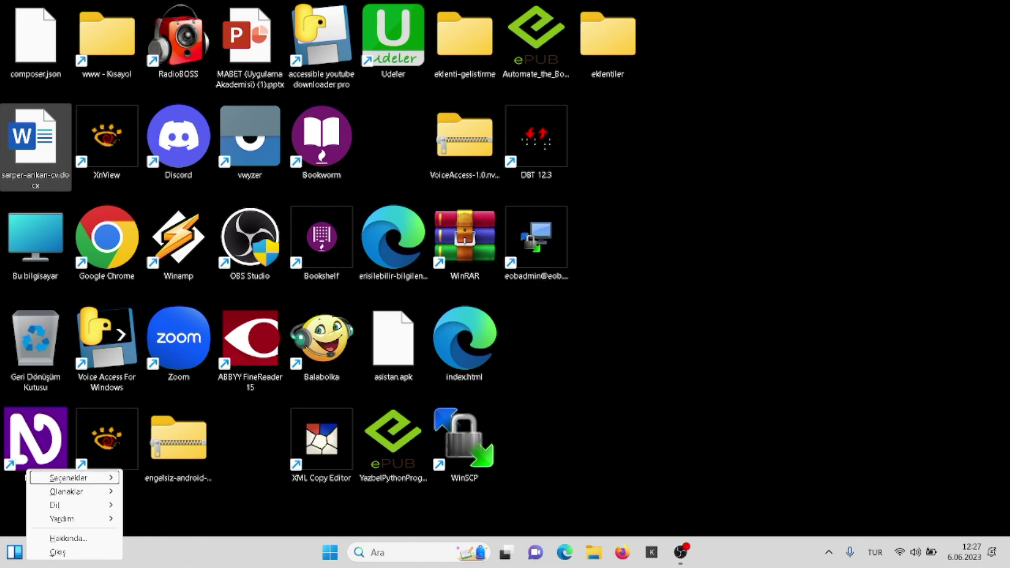
key(Right)
key(Down)
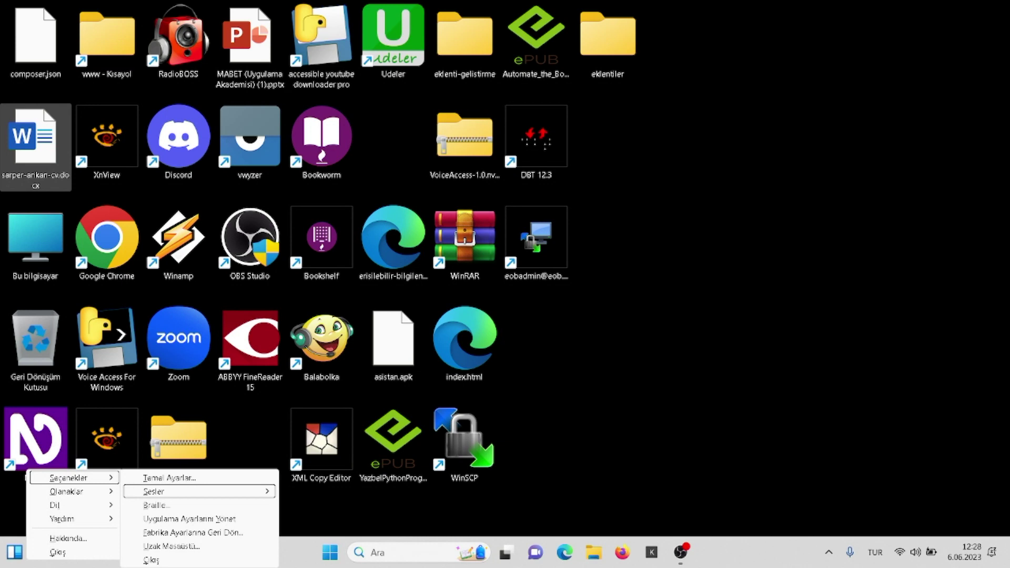
key(Right)
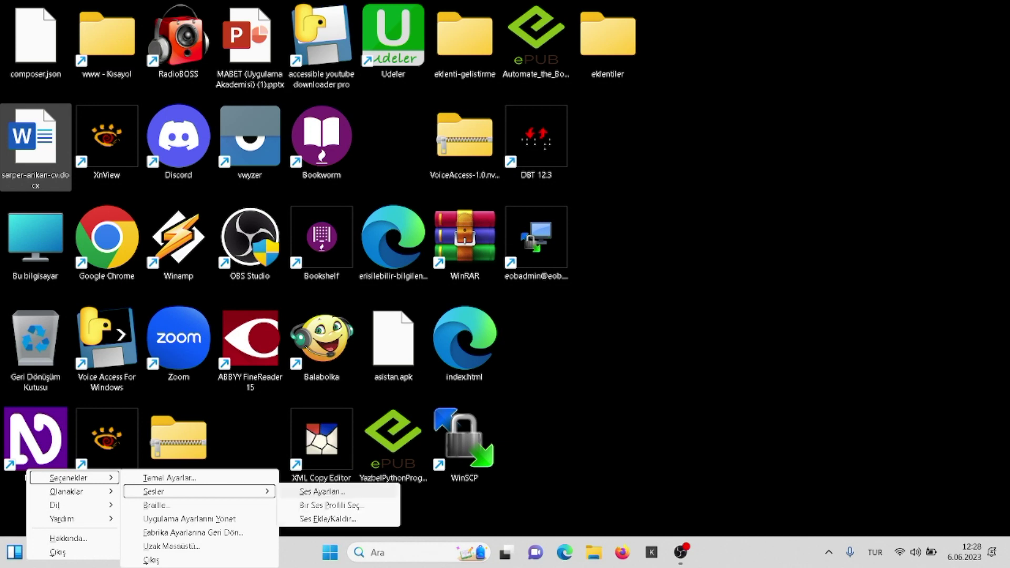
key(Down)
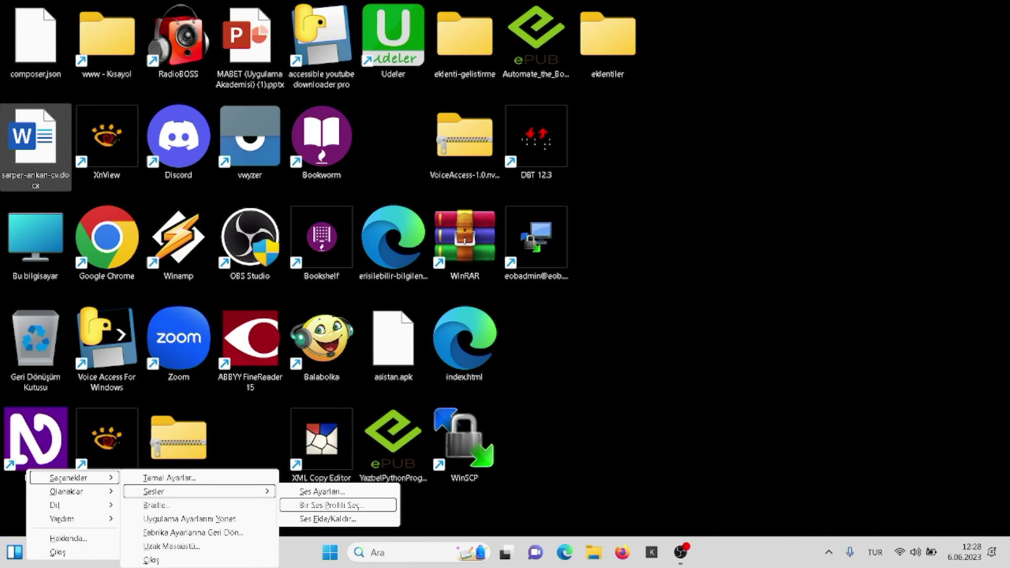
key(Down)
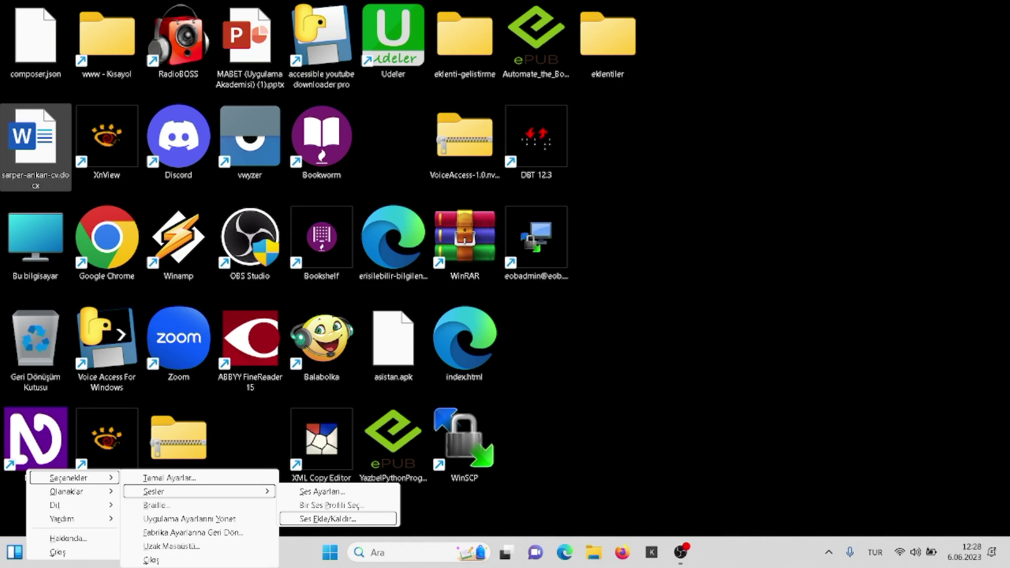
key(Down)
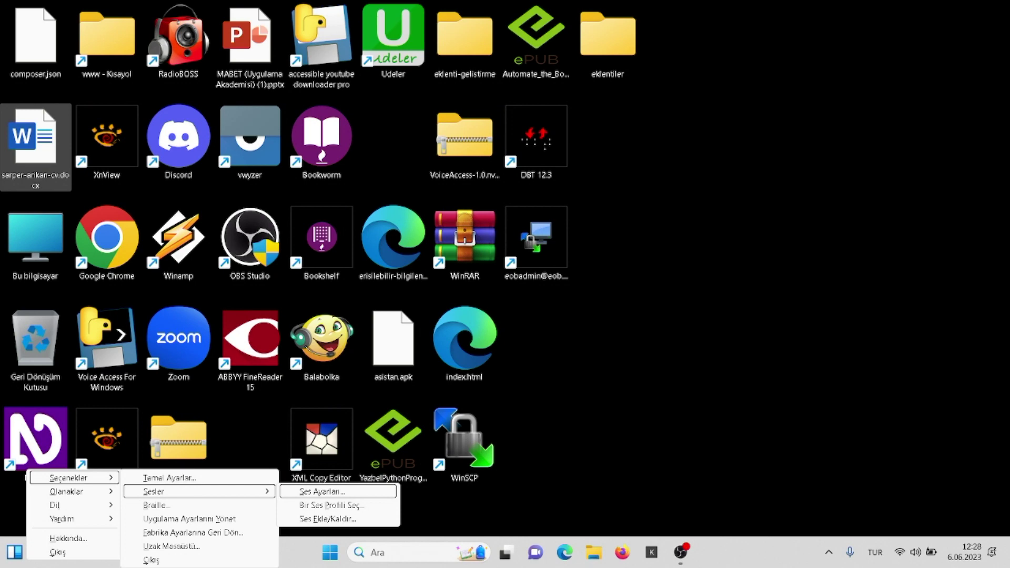
key(Return)
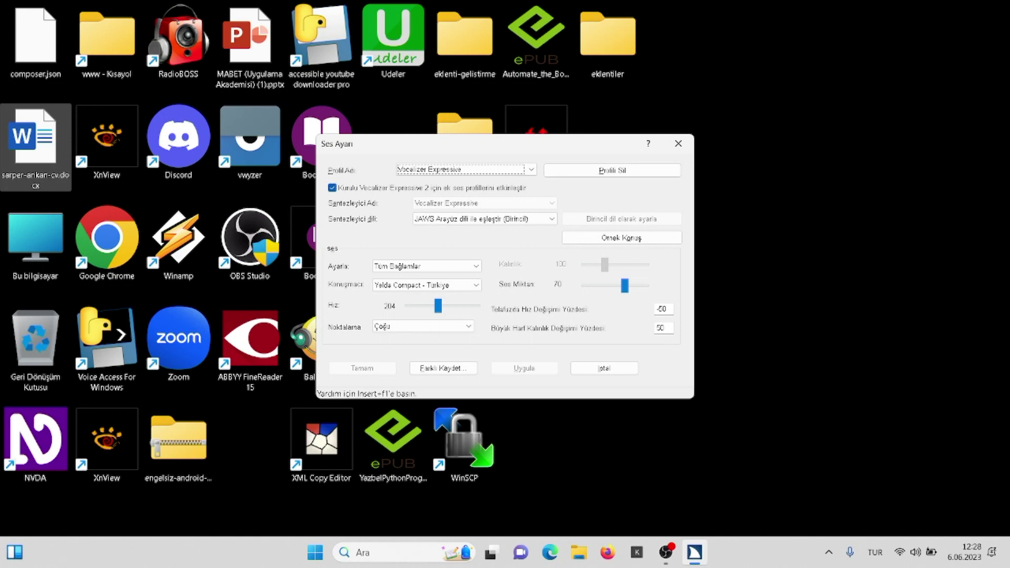
Look through the available voice profiles, including Eloquence, Microsoft Mobile and SAPI 5X 64, and return to Vocalizer Expressive
key(Tab)
key(shift+Tab)
key(Down)
key(Down)
key(Down)
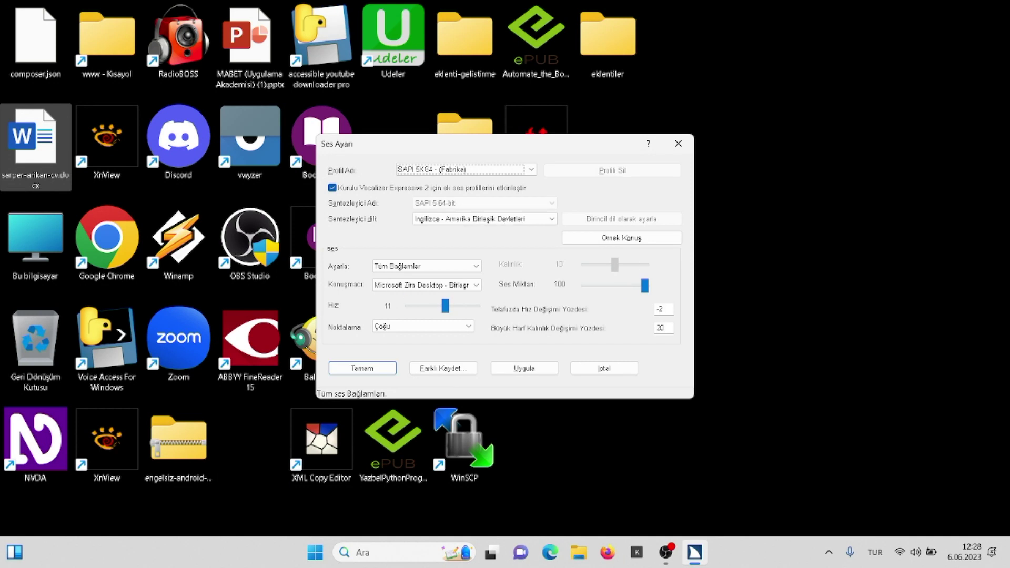
key(Down)
key(Down)
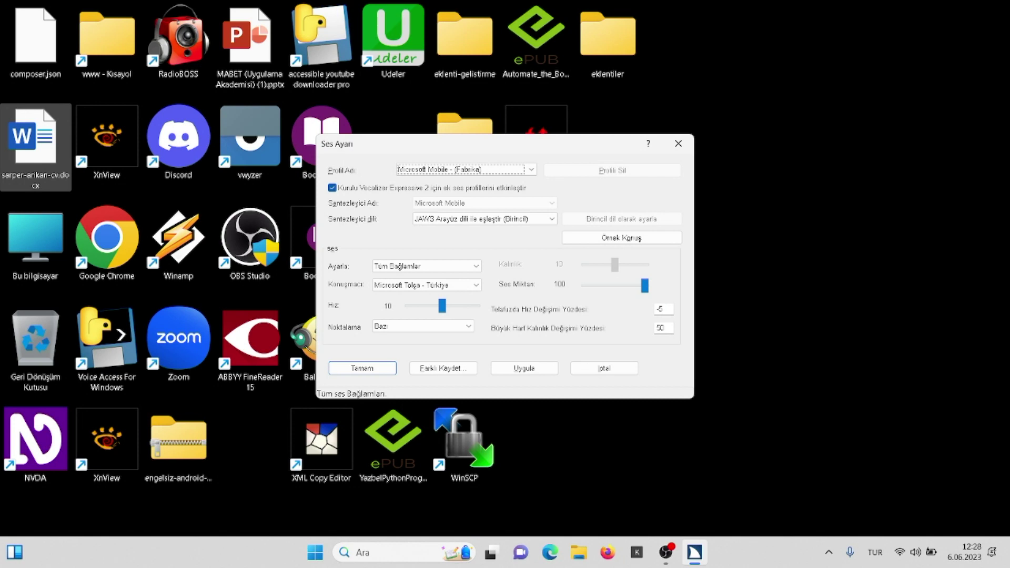
key(Up)
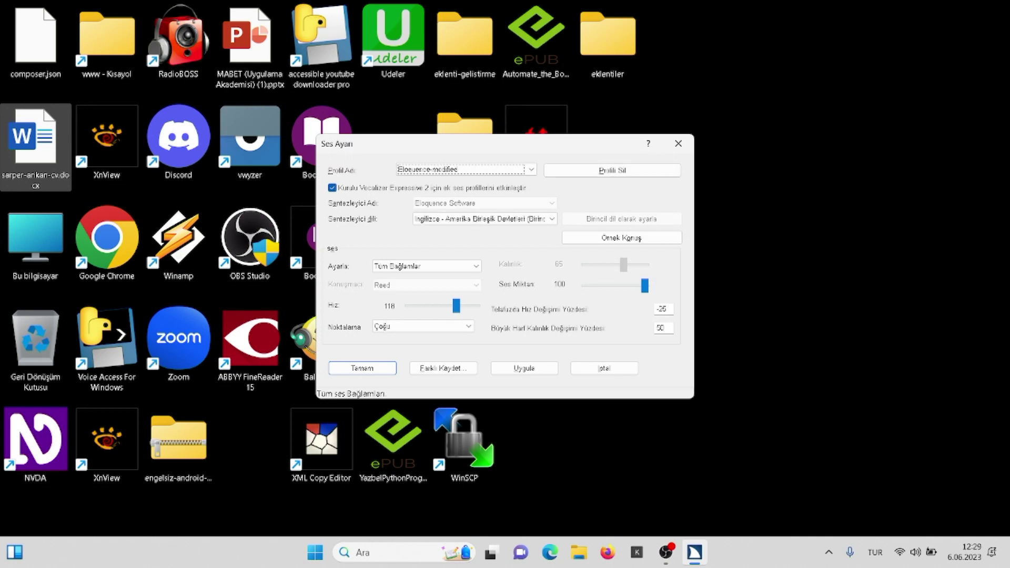
key(Up)
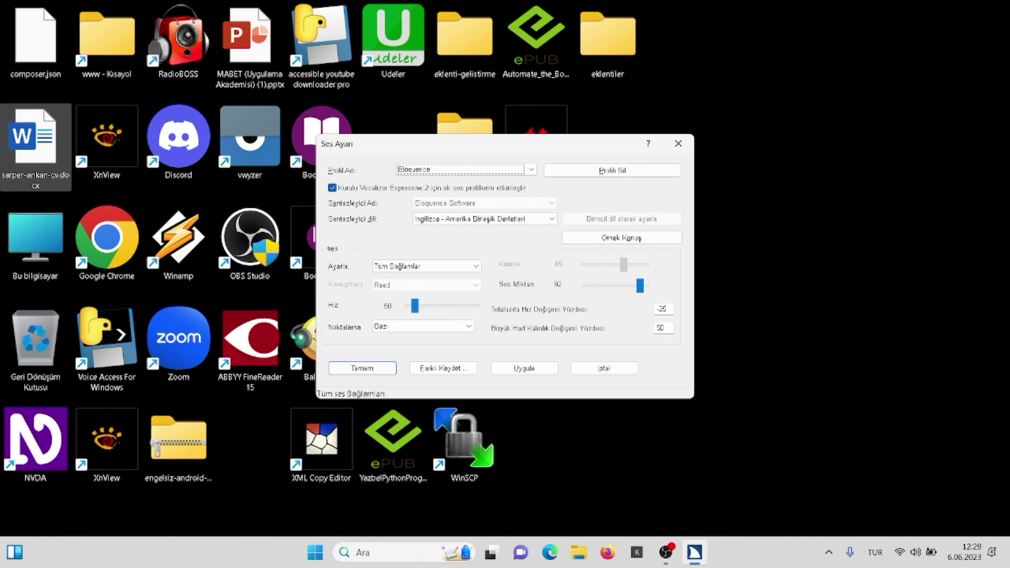
key(Down)
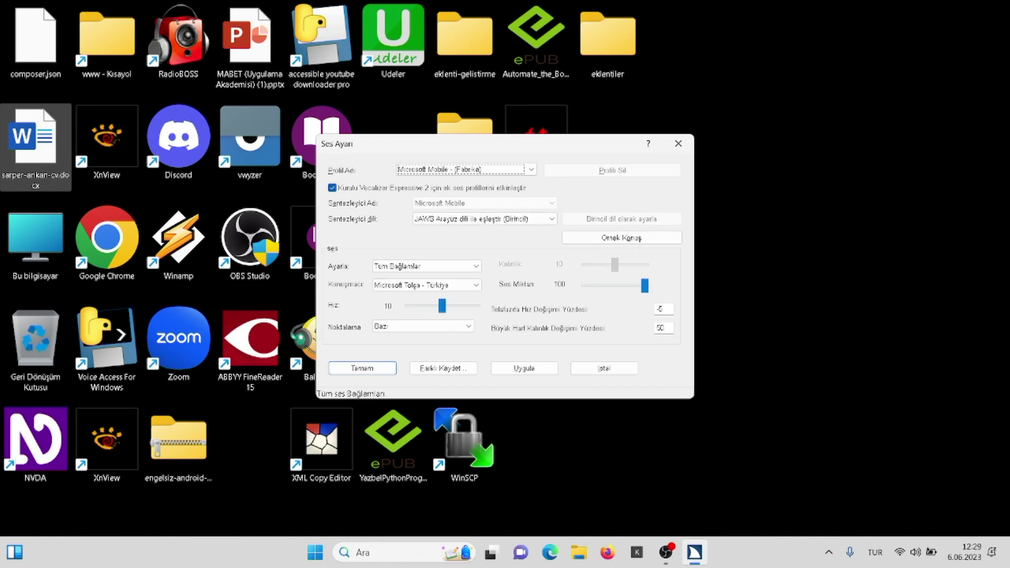
key(Down)
key(Down)
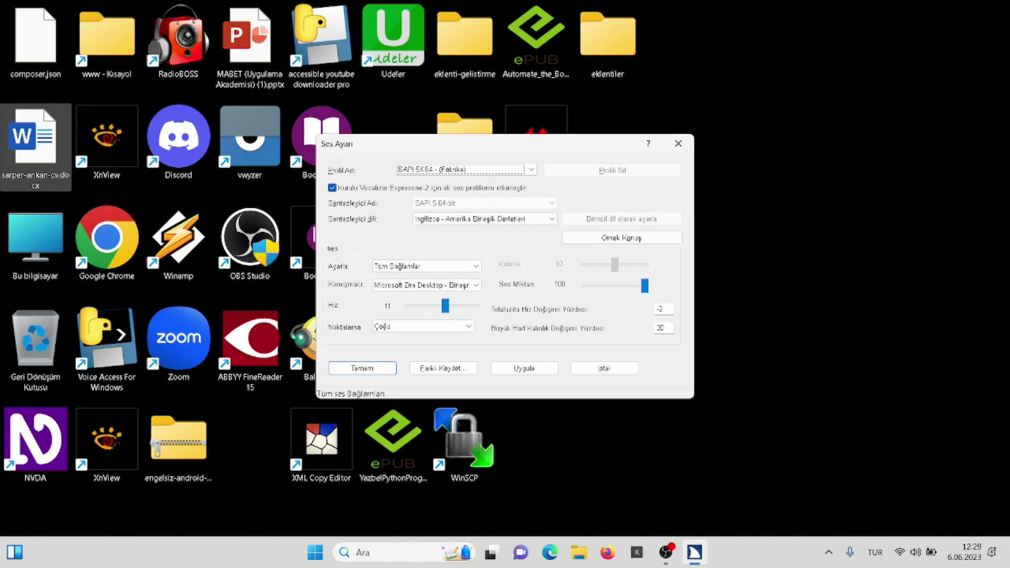
key(Down)
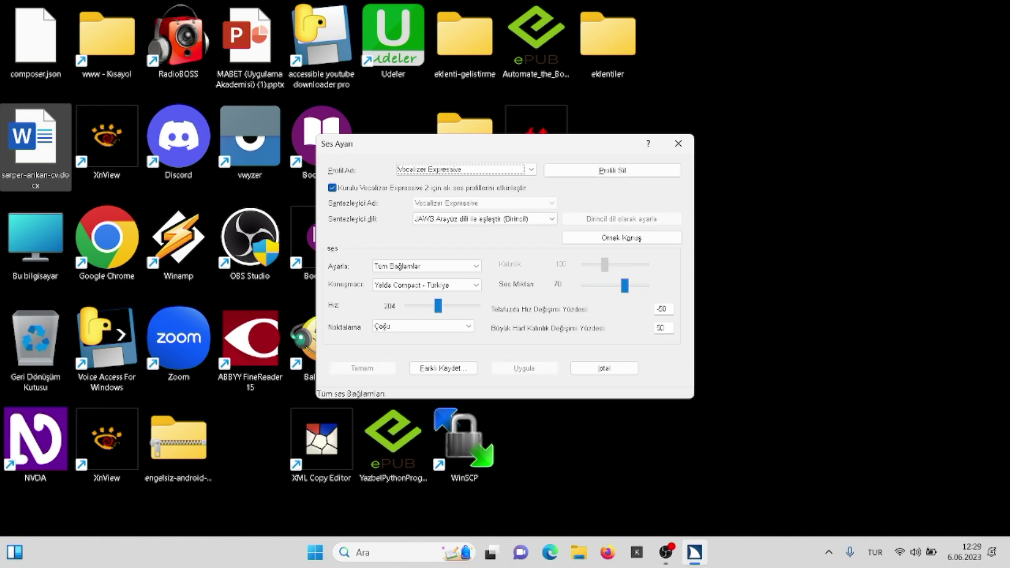
Review the profile deletion, additional Vocalizer profiles, synthesizer language and sample speech options
key(Tab)
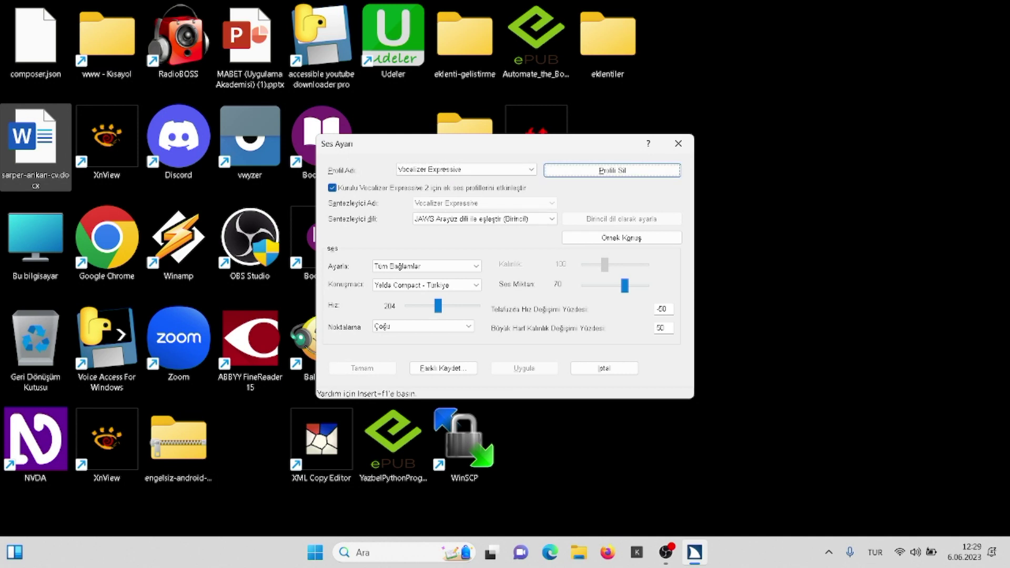
key(Tab)
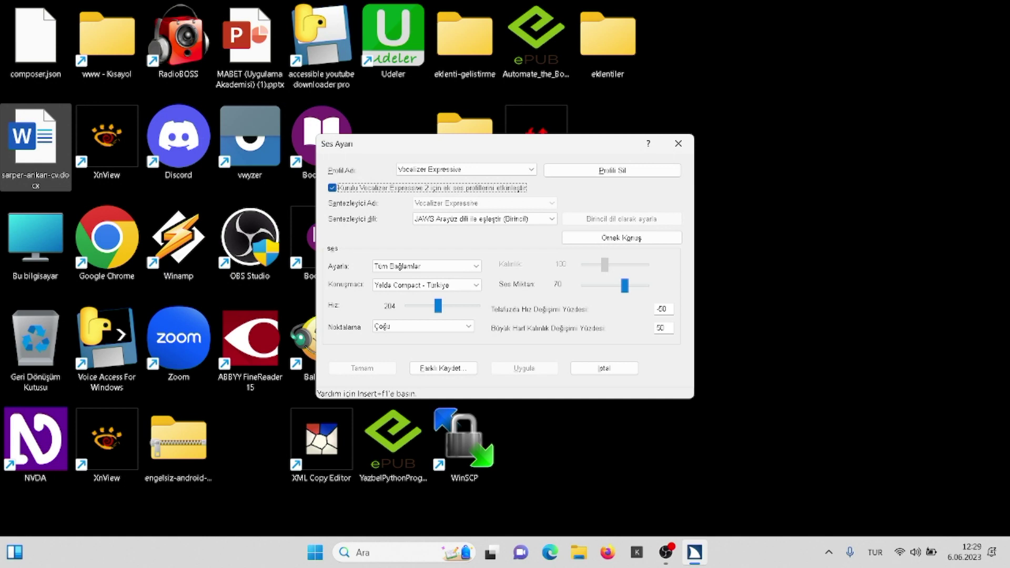
key(Tab)
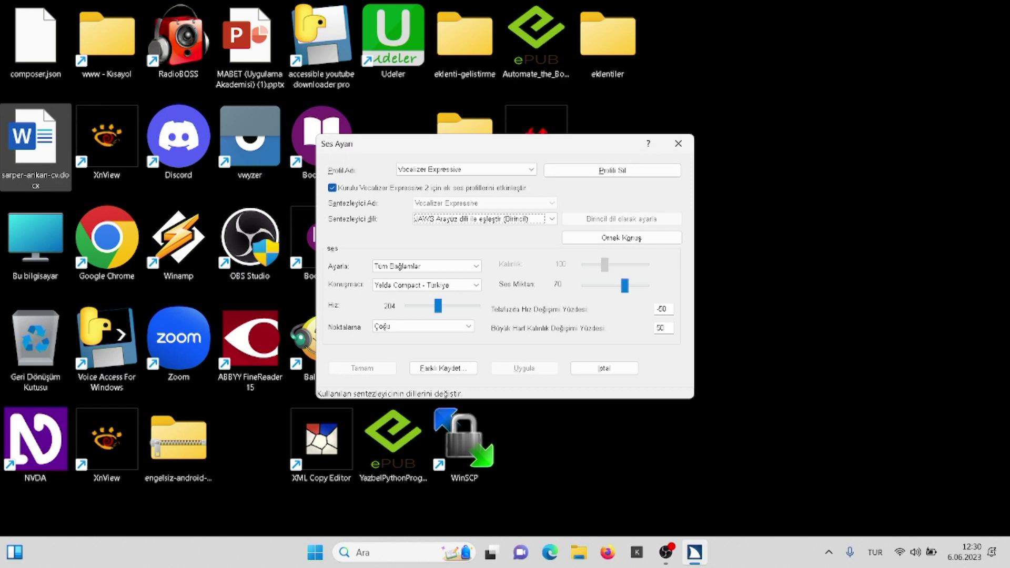
key(Tab)
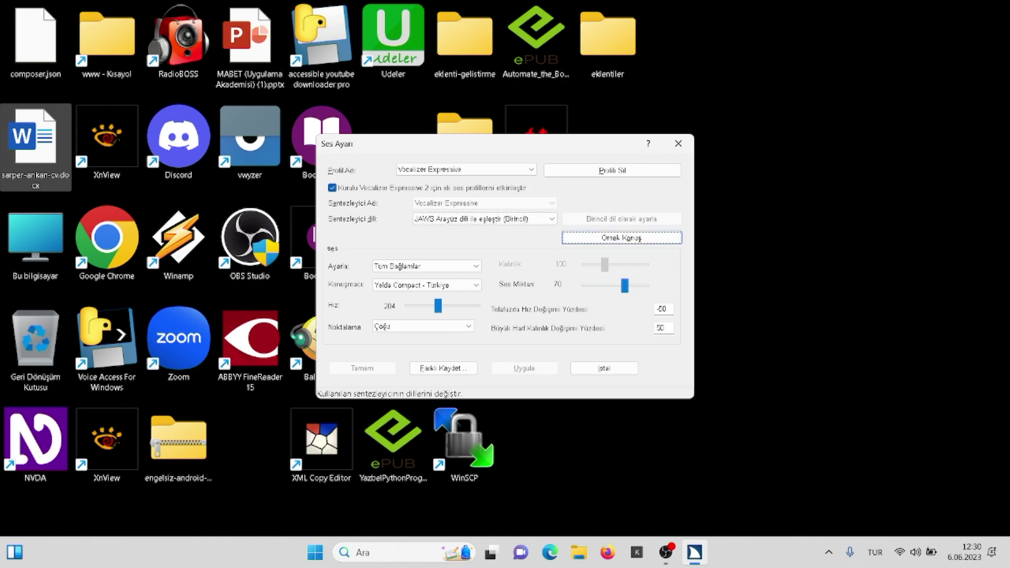
Review the voice contexts, including PC cursor, JAWS cursor and tutor message voices, and return to Tüm Bağlamlar
key(Tab)
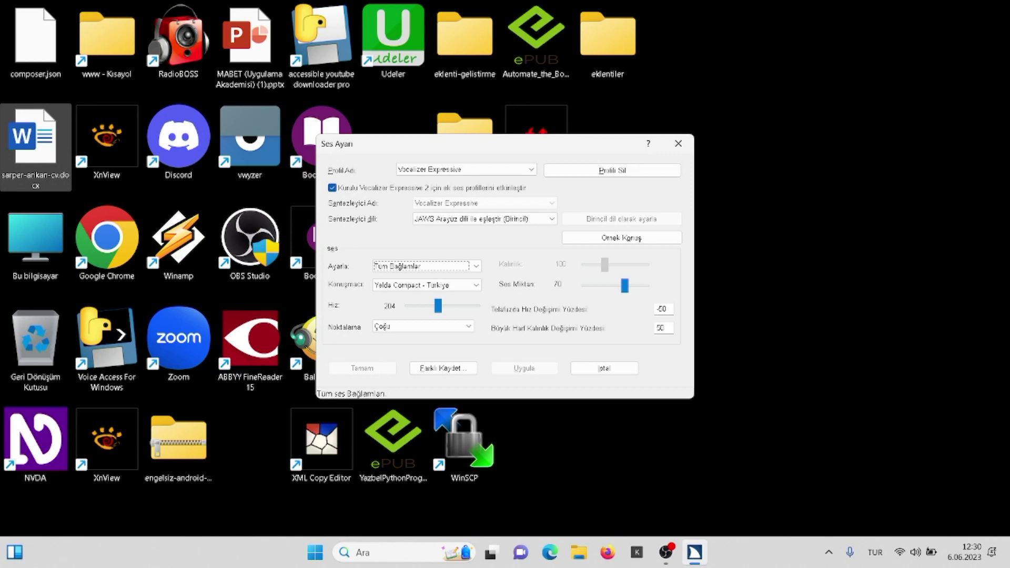
key(Down)
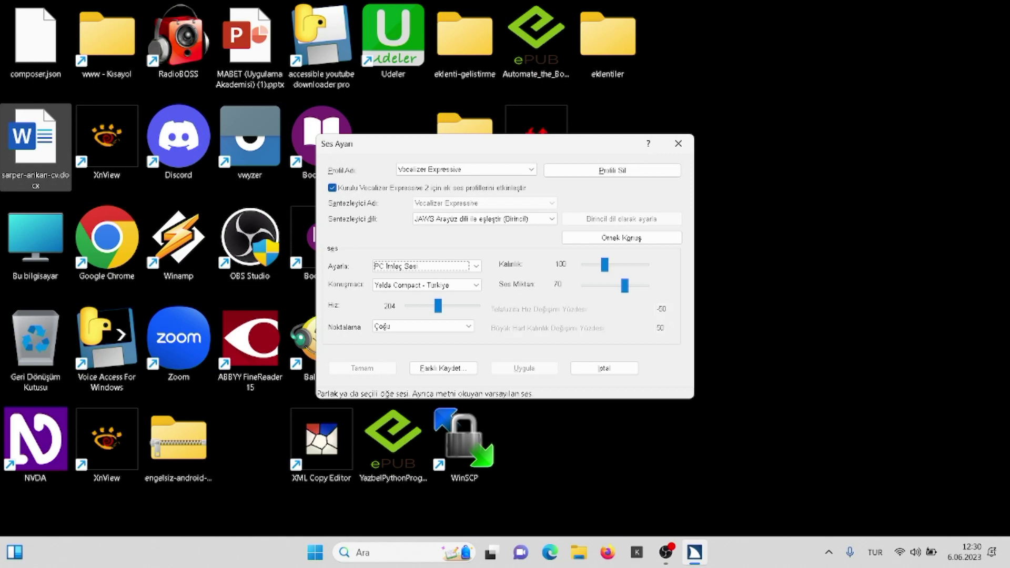
key(Down)
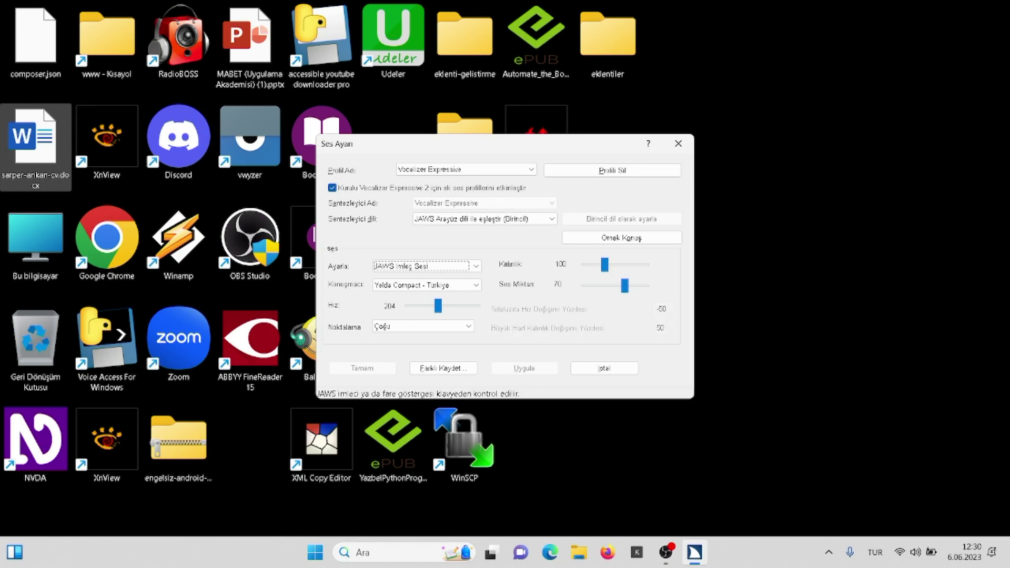
key(Down)
key(Down)
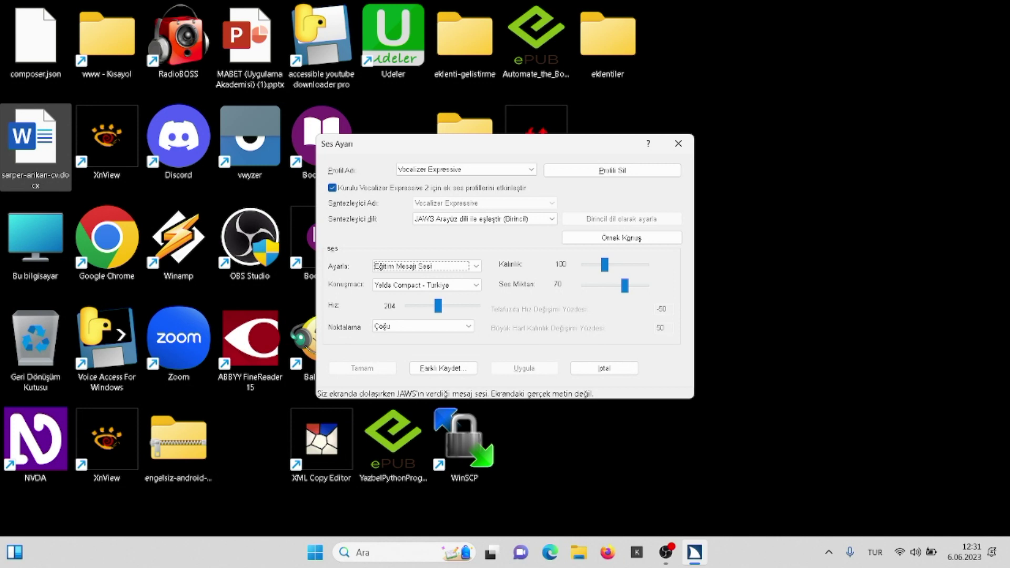
key(Up)
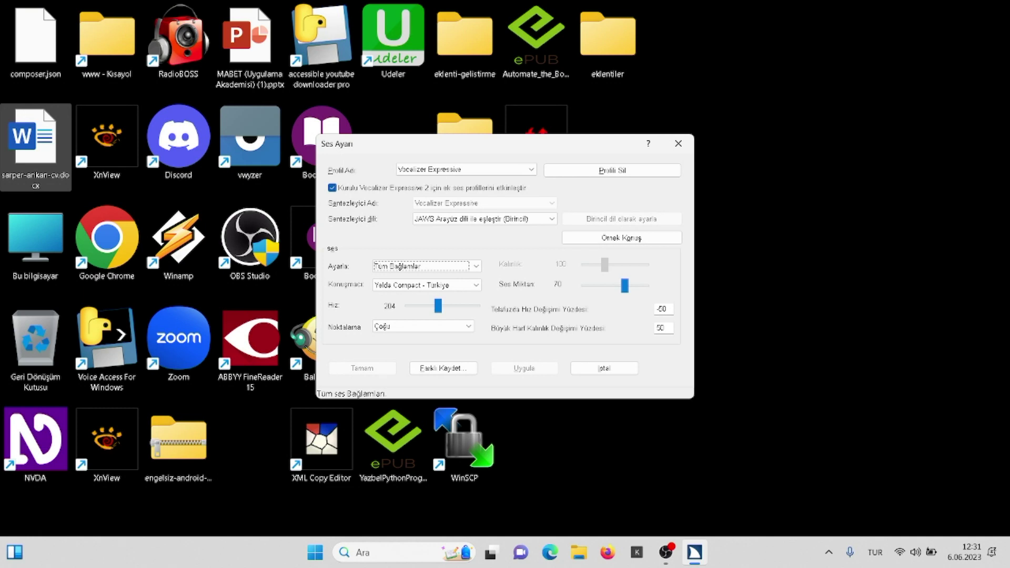
Set the speech rate of the Vocalizer Expressive profile to 207 for all contexts, keeping the Yelda Compact speaker
click(426, 284)
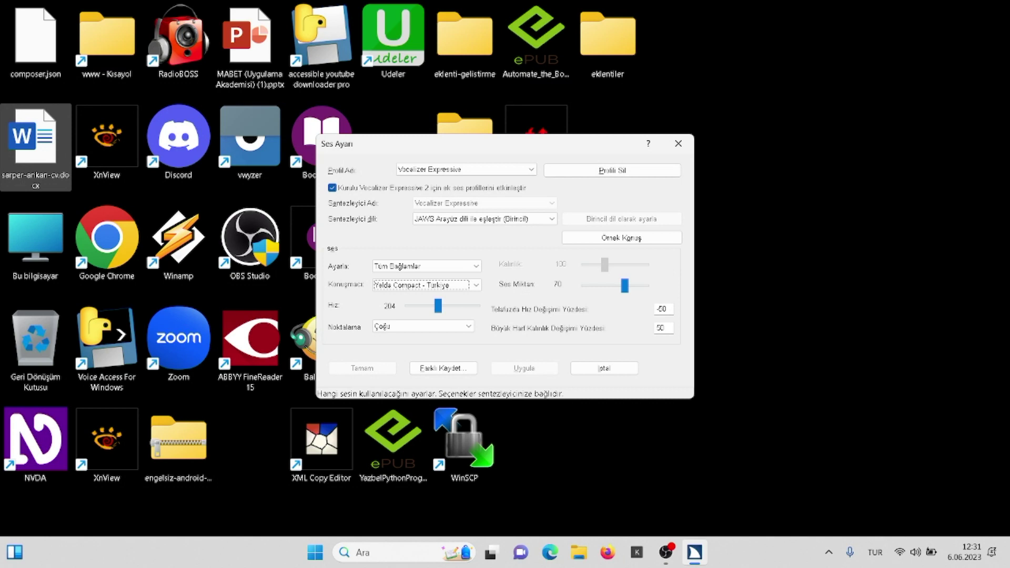
key(Tab)
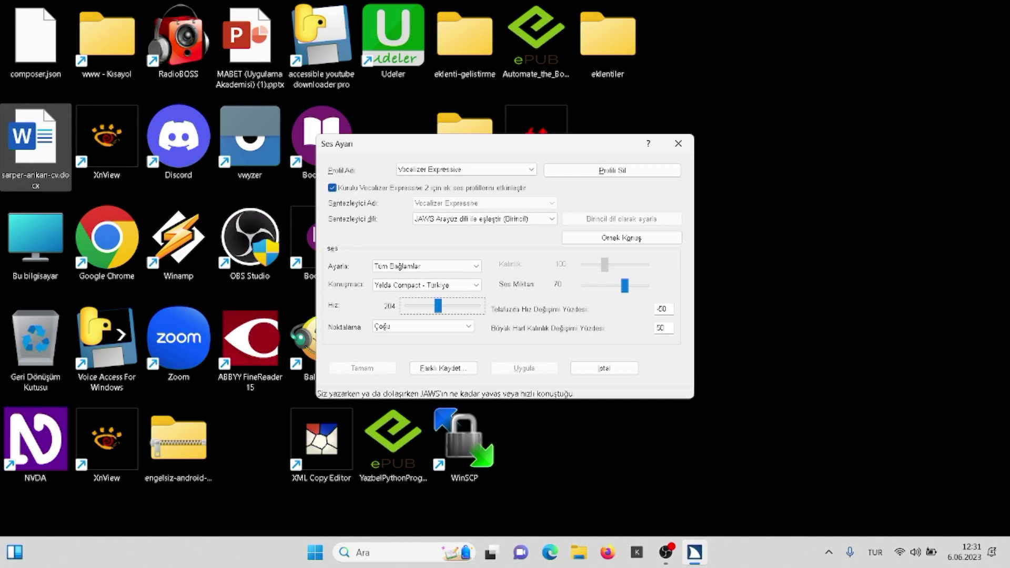
key(Left)
key(Left)
key(Left)
key(Left)
key(Left)
key(Left)
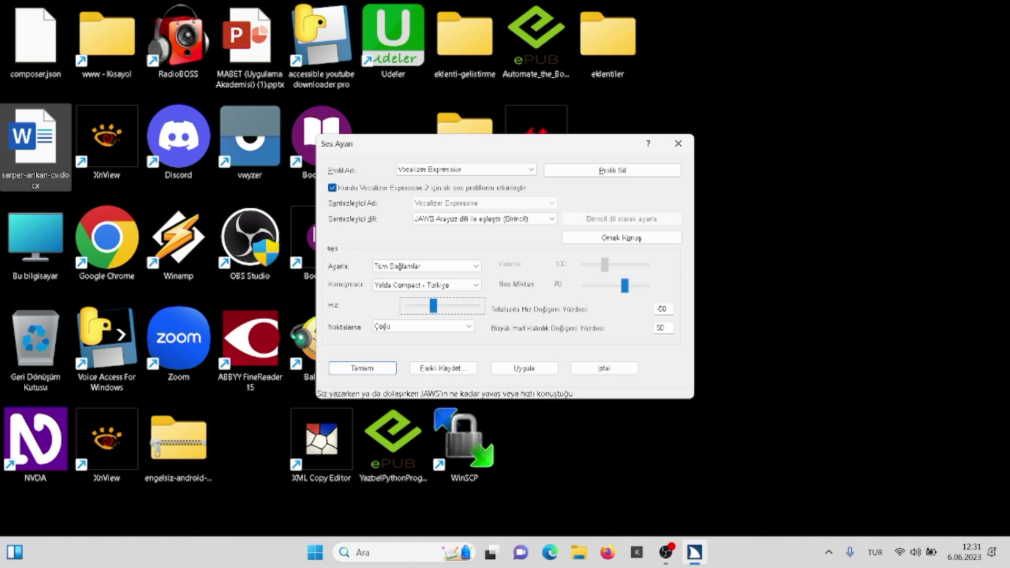
key(Left)
key(Left)
key(Right)
key(Right)
key(Right)
key(Right)
key(Right)
key(Right)
key(Right)
key(Right)
key(Right)
key(Right)
key(Right)
key(Right)
key(Right)
key(Right)
key(Right)
Review the punctuation level, volume, spelling rate change percentage and uppercase pitch change percentage
key(Tab)
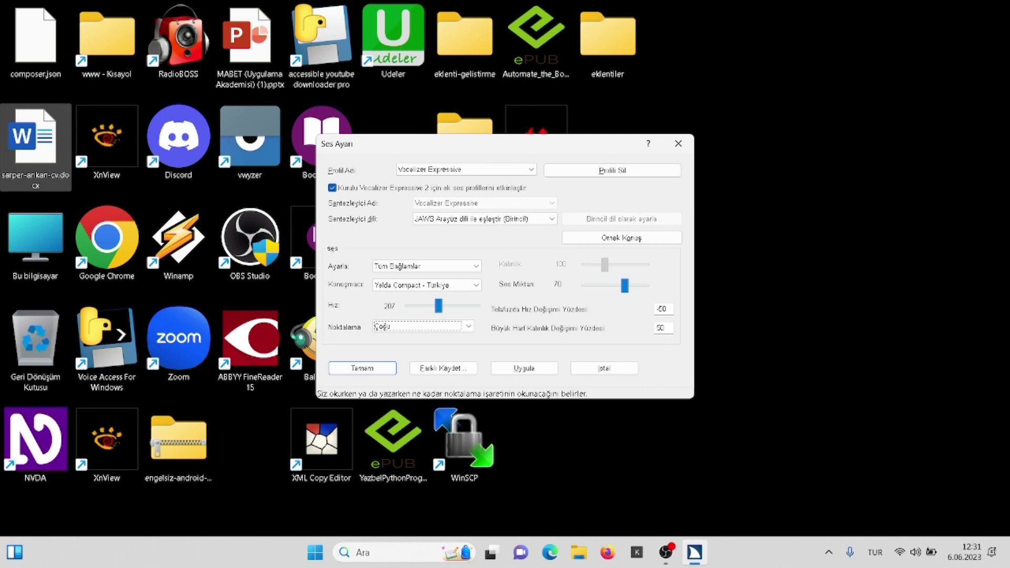
key(Tab)
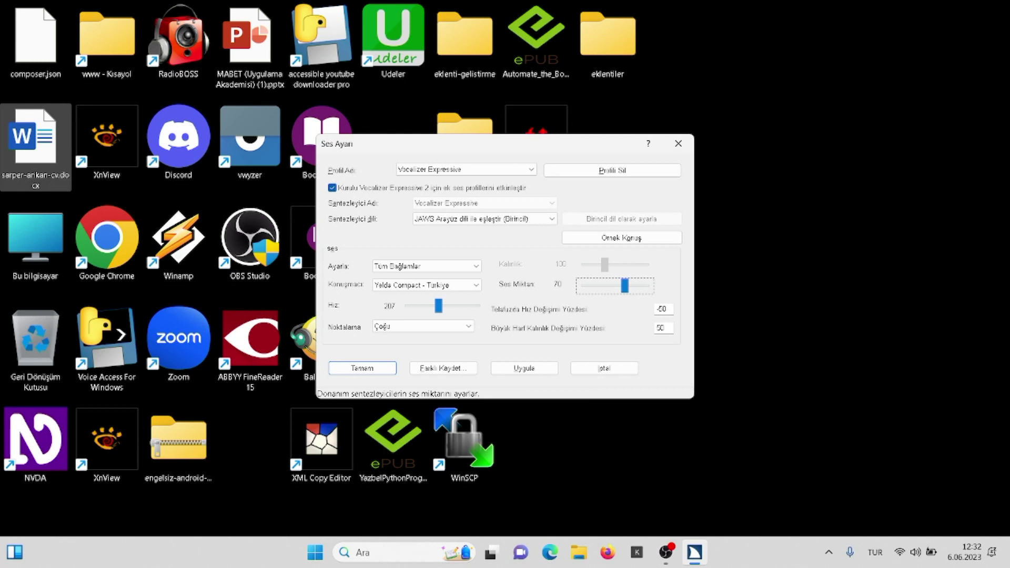
key(Tab)
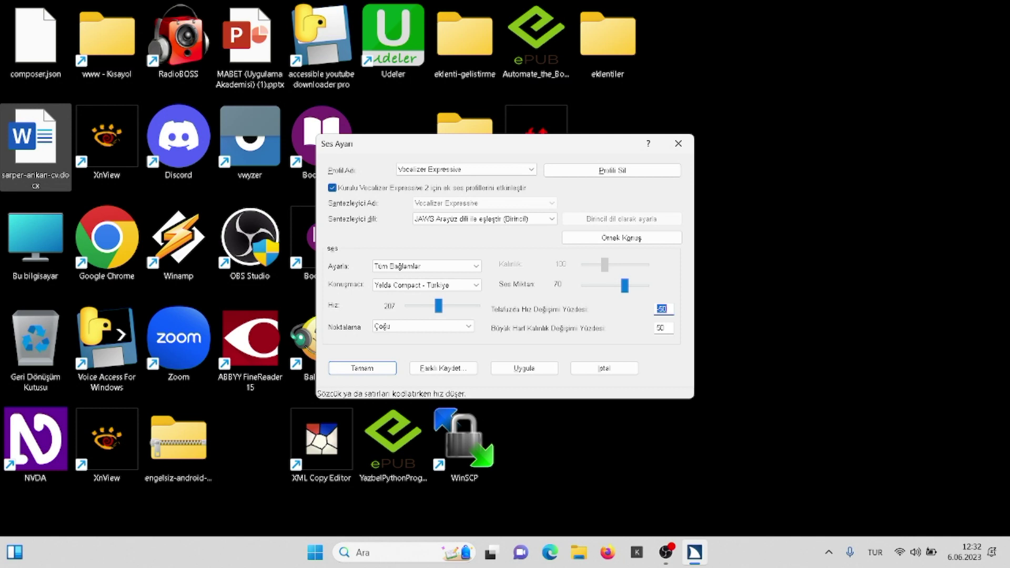
key(Tab)
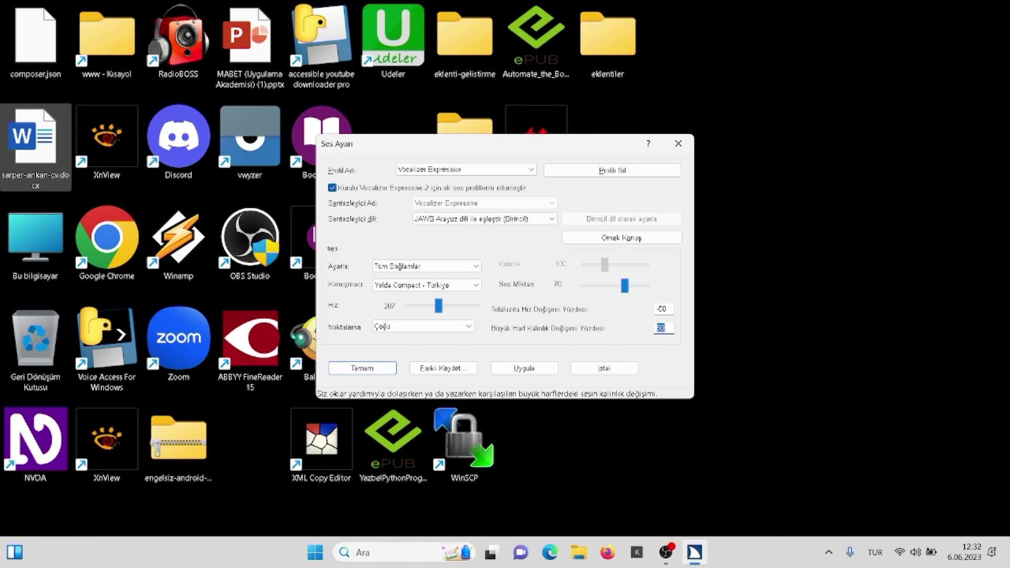
Apply the changed voice settings while keeping the voice settings dialog open
key(Tab)
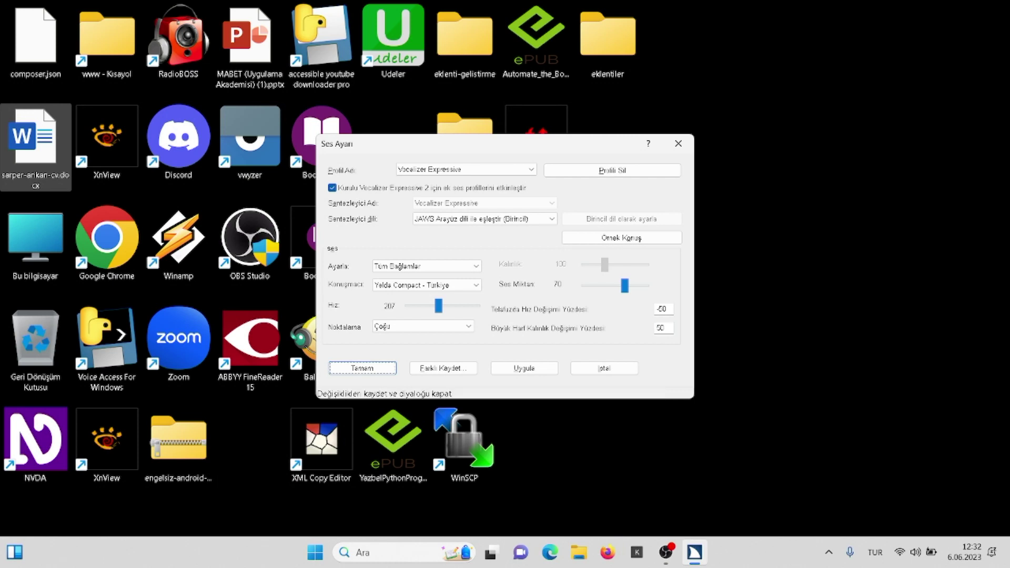
key(Tab)
key(Tab)
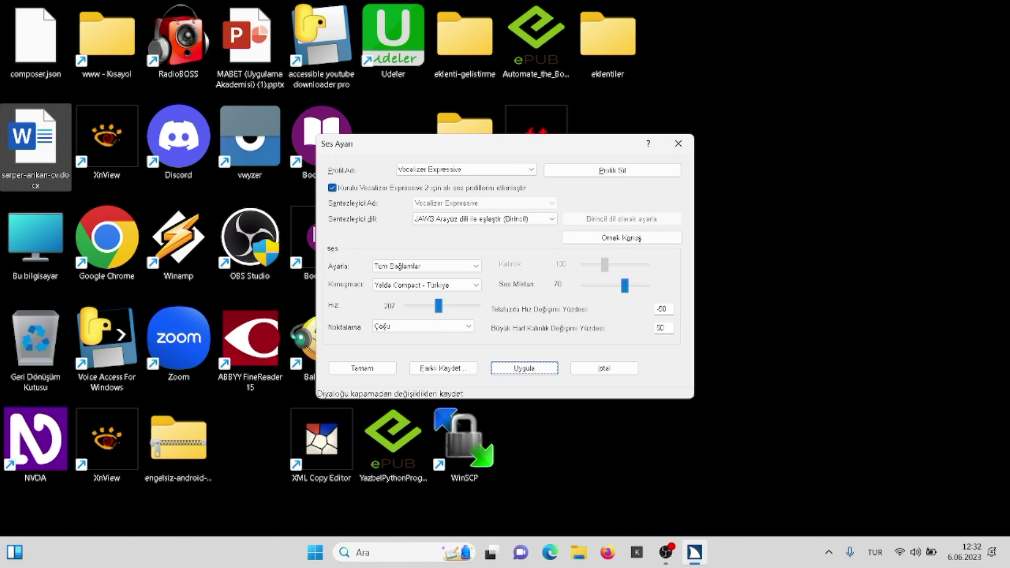
key(Tab)
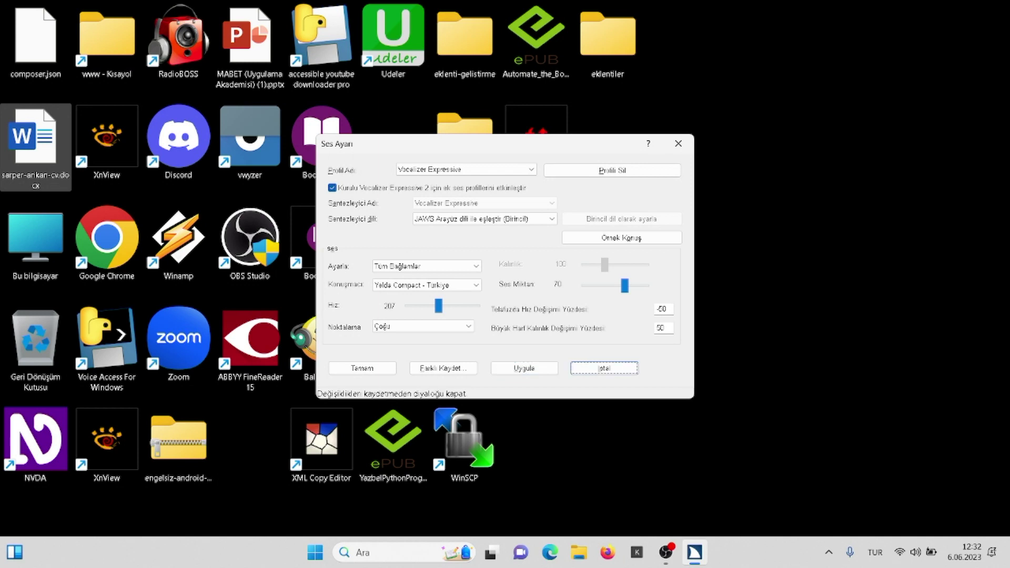
key(shift+Tab)
key(Return)
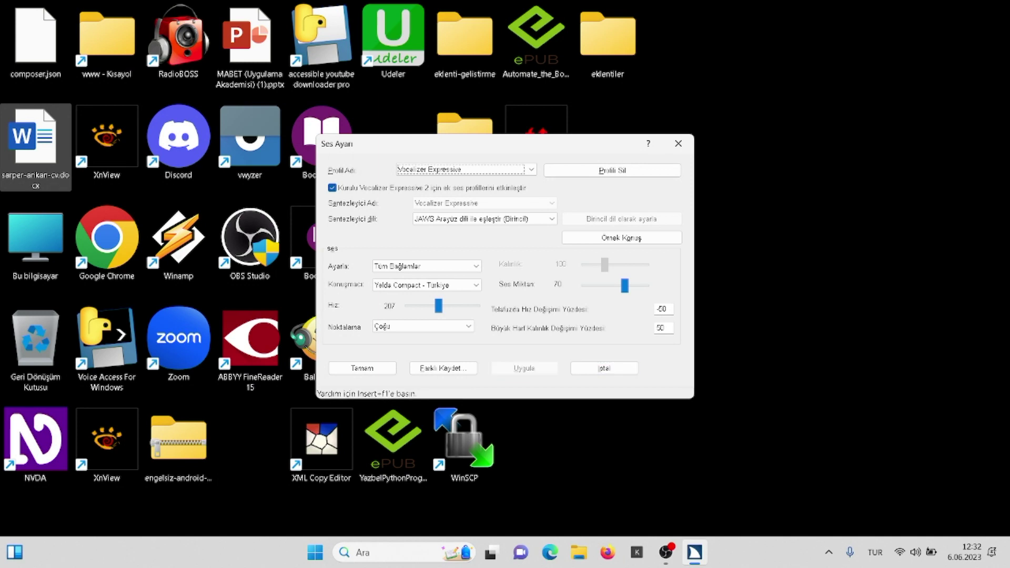
Close the voice settings dialog and open the voice profile selection dialog, Bir Ses Profili Seç
key(shift+Tab)
key(shift+Tab)
key(shift+Tab)
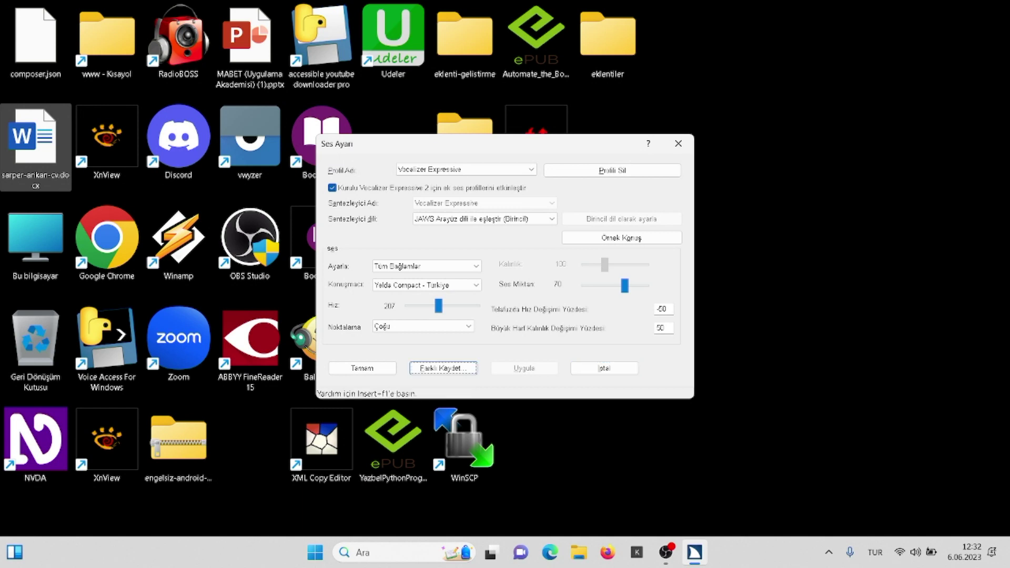
key(Return)
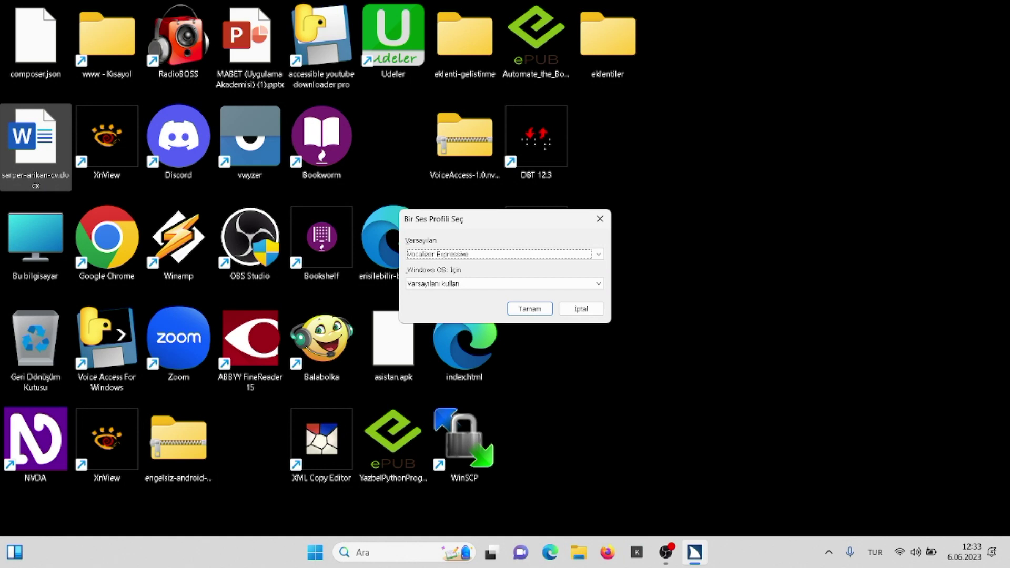
Look through the available default voice profiles and return to Vocalizer Expressive
key(Up)
key(Up)
key(Up)
key(Up)
key(Down)
key(Down)
key(Down)
key(Down)
Review the profile choices for Windows OSL, keep the option to use the default, and confirm the voice profile selection
key(Tab)
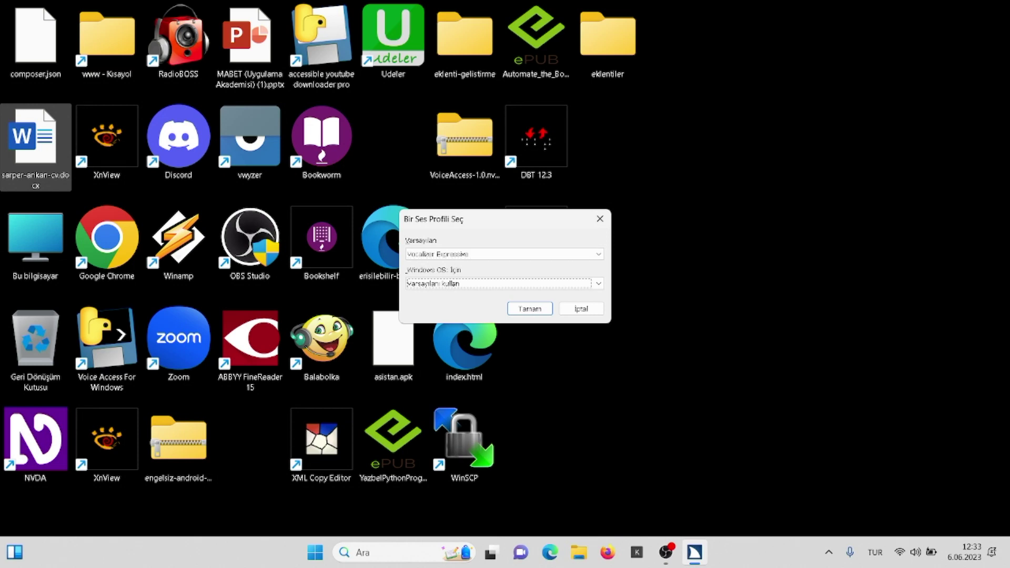
key(Down)
key(Up)
key(Tab)
key(Tab)
key(Tab)
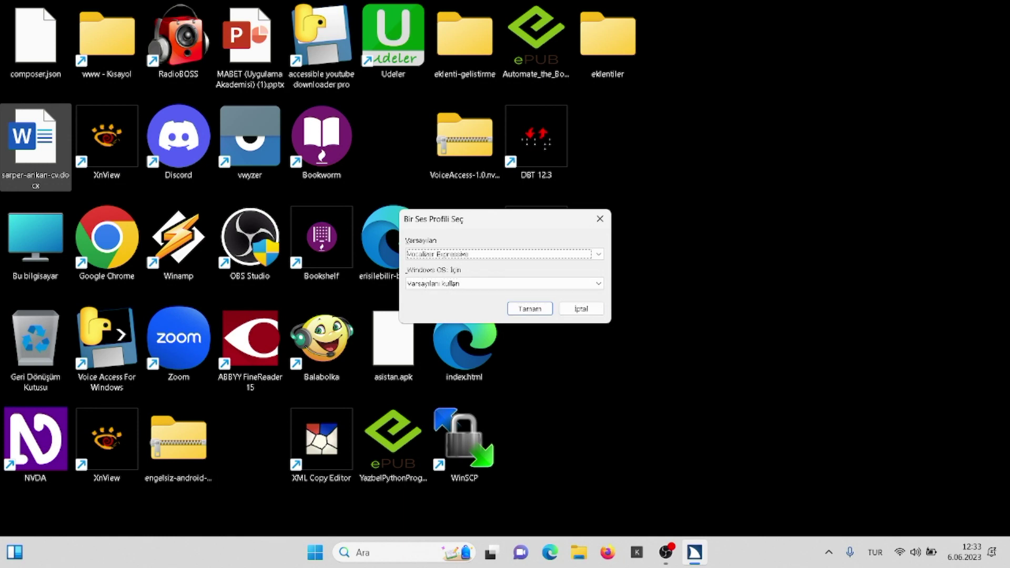
key(Tab)
key(shift+Tab)
key(Return)
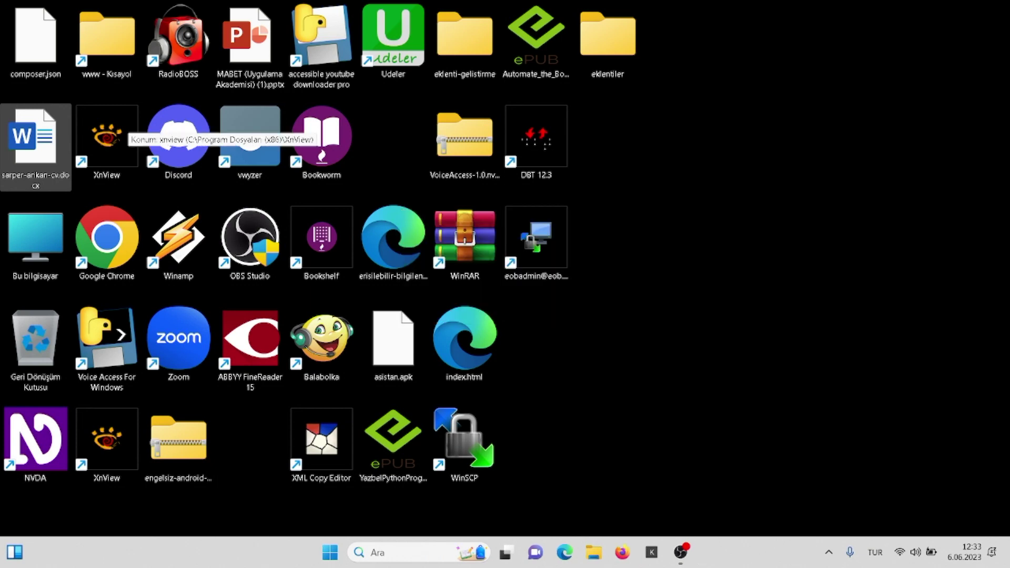
Open the Ses Ekle/Kaldır tool from the JAWS voice options to manage the Vocalizer Expressive voices
key(Insert+n)
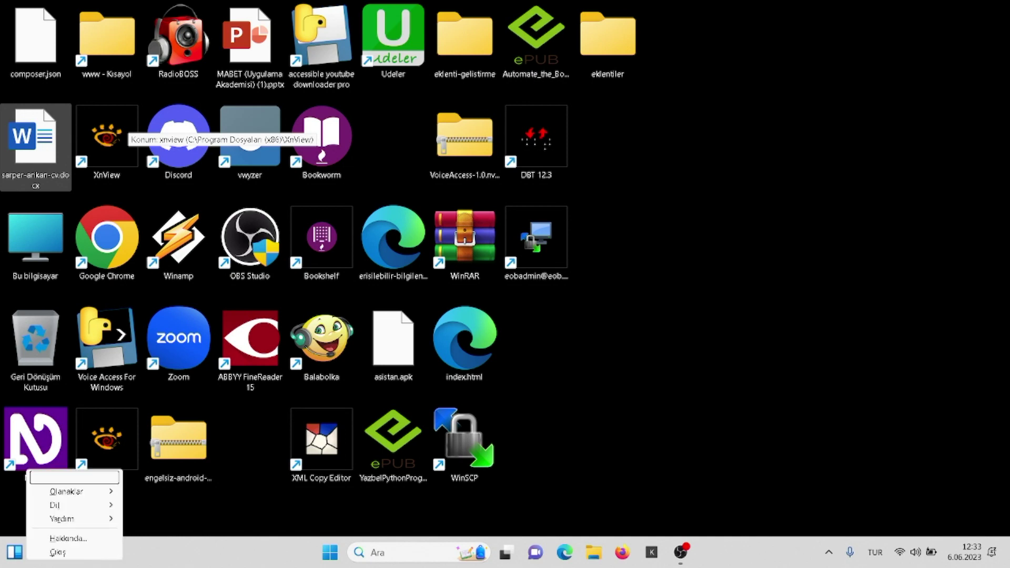
key(Down)
key(Down)
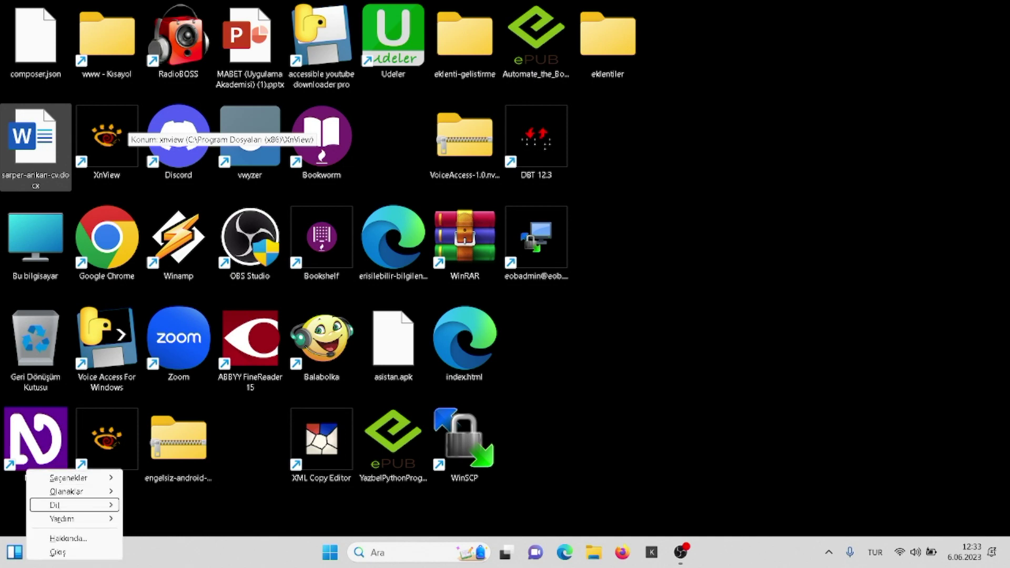
key(Up)
key(Up)
key(Right)
key(Down)
key(Down)
key(Up)
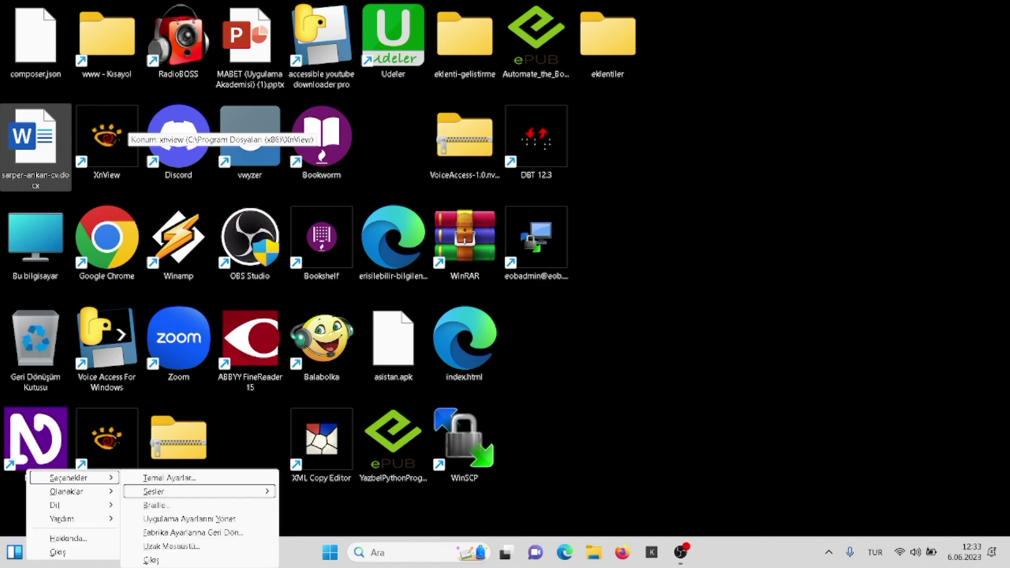
key(Right)
key(Up)
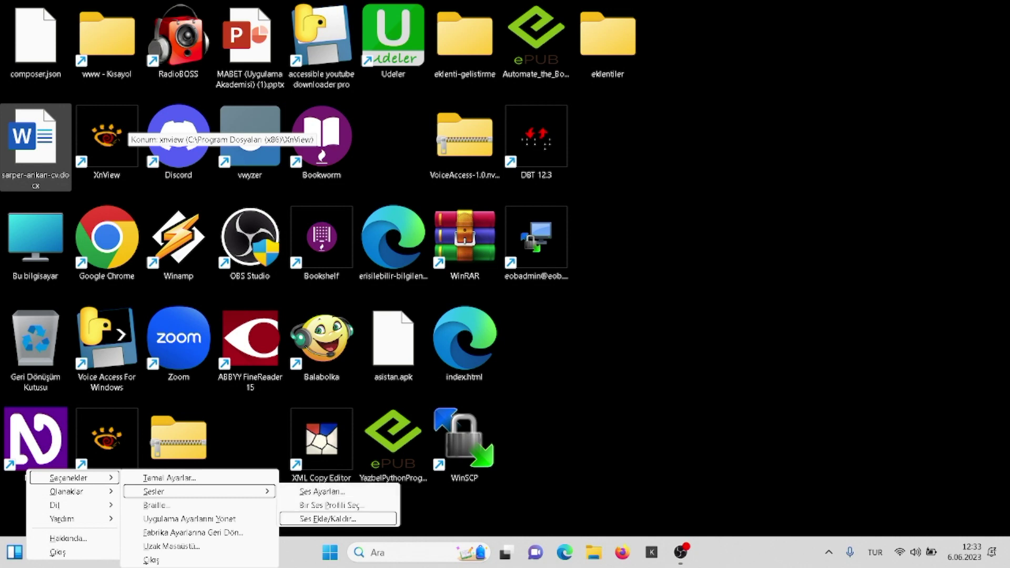
key(Return)
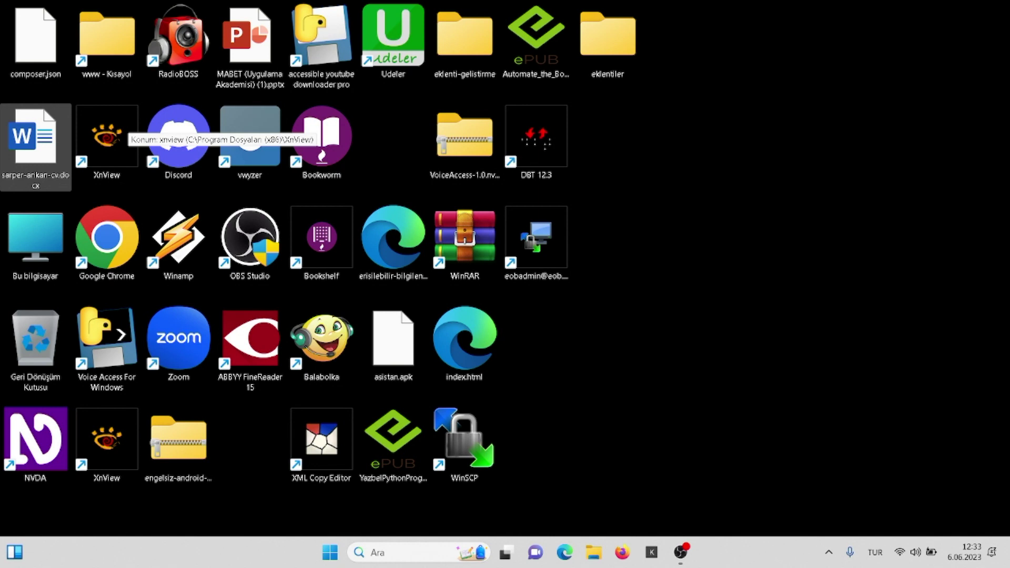
Check the voice language choices, keep Türkçe, and examine the high-quality voices offered for it
key(shift+Tab)
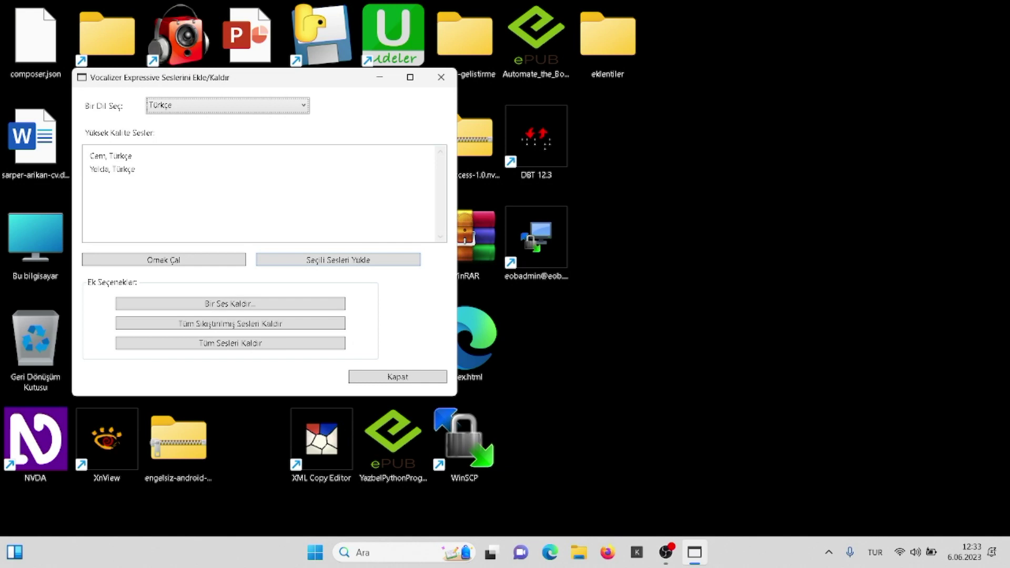
key(Down)
key(Up)
key(Tab)
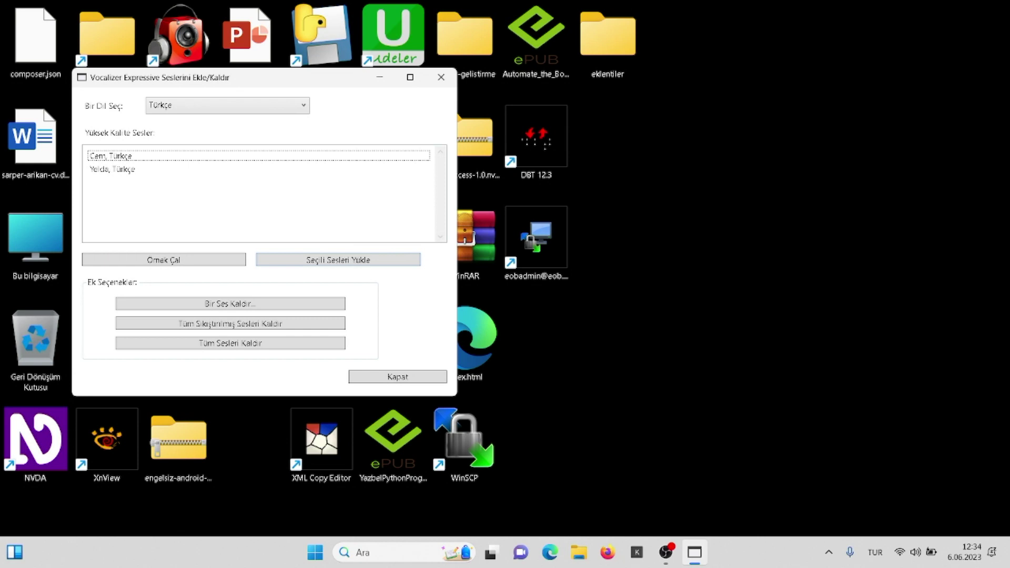
key(Down)
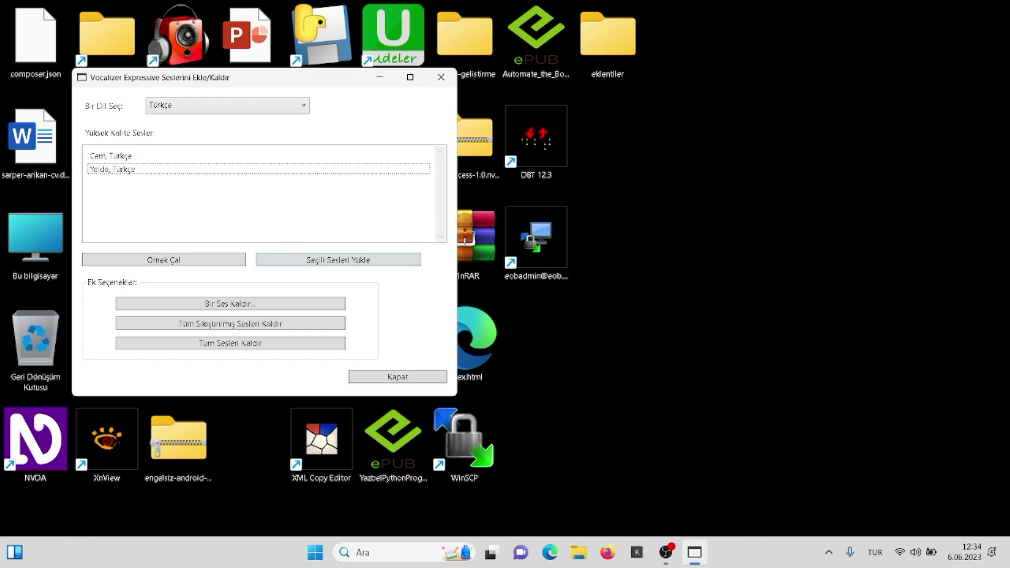
key(Up)
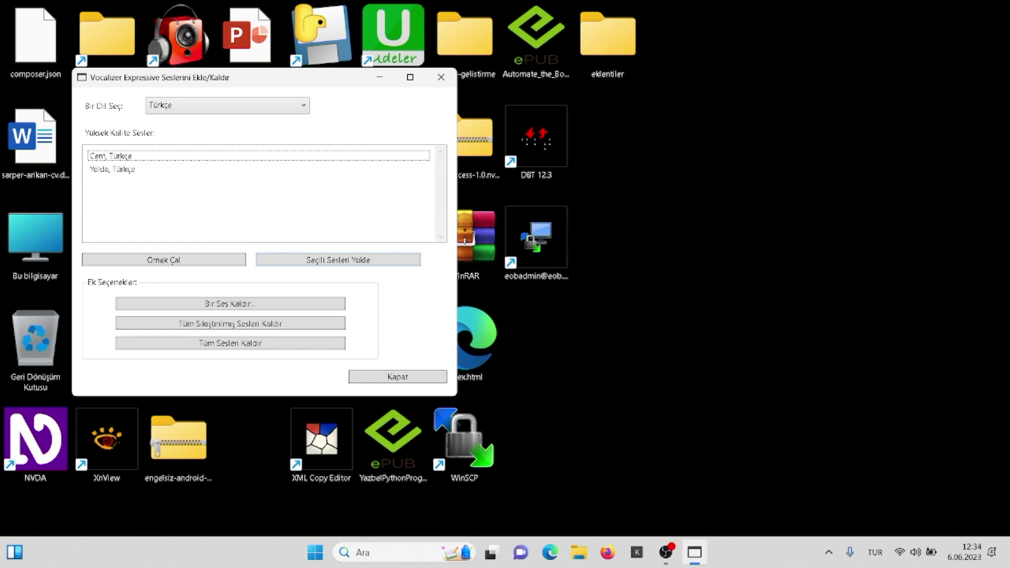
Review the sample playback, voice installation and voice removal options, and close the voice management window without installing or removing anything
key(Tab)
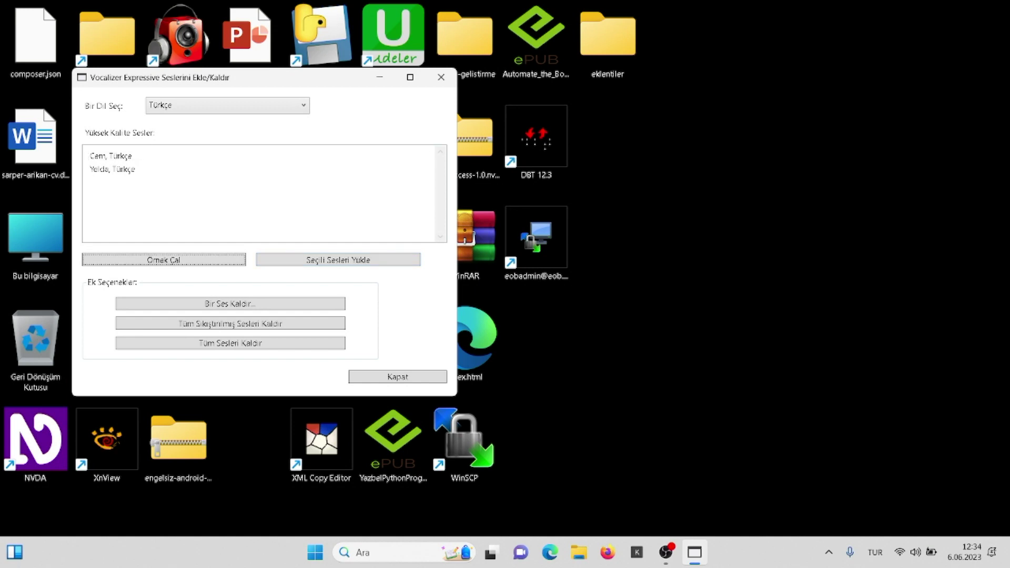
key(Tab)
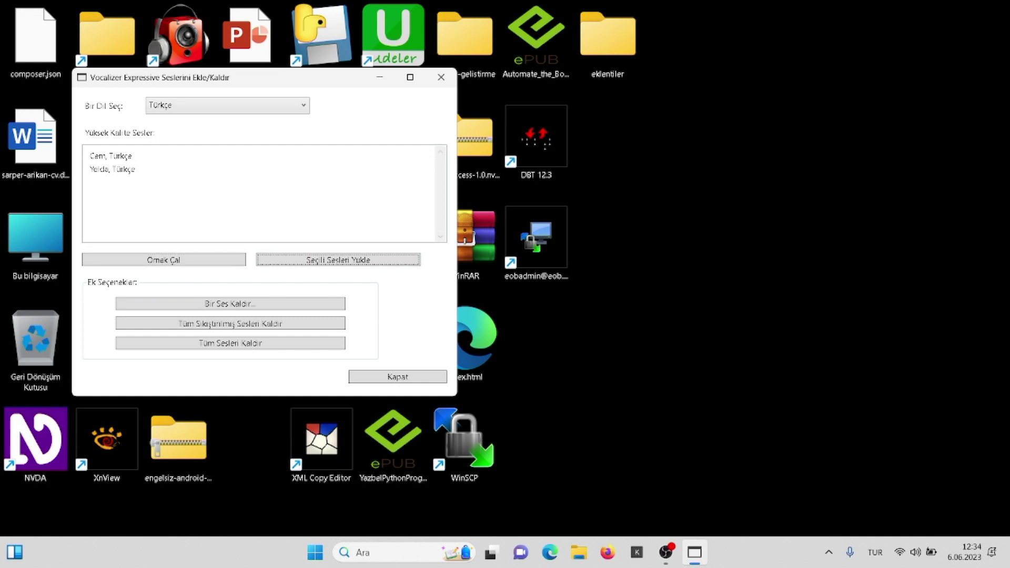
key(Tab)
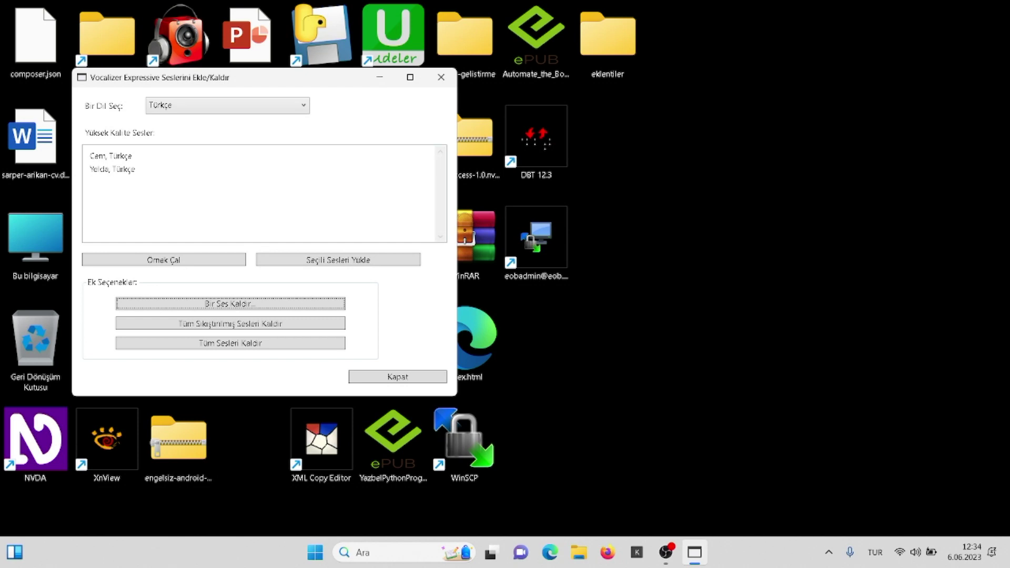
key(Tab)
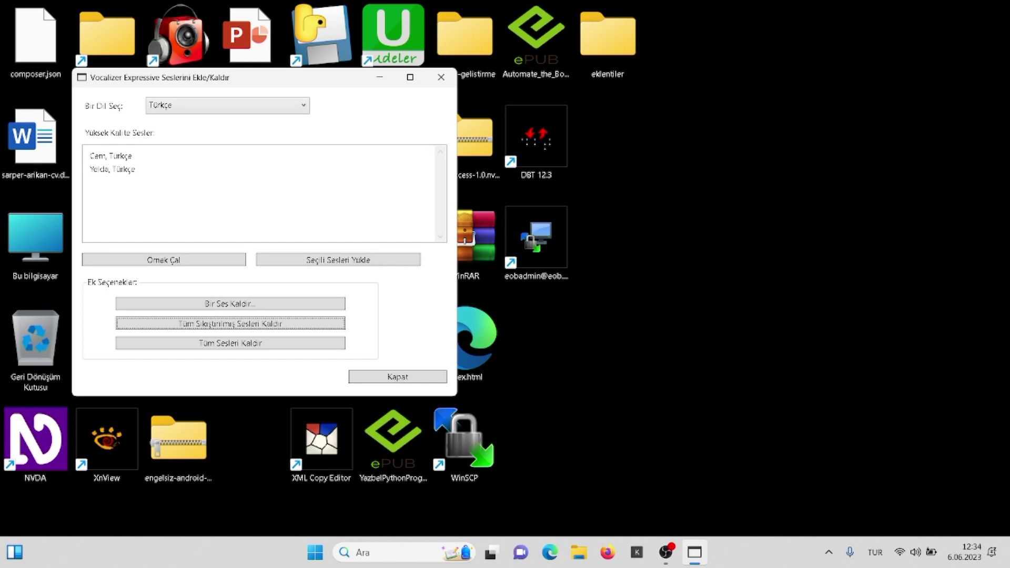
key(Tab)
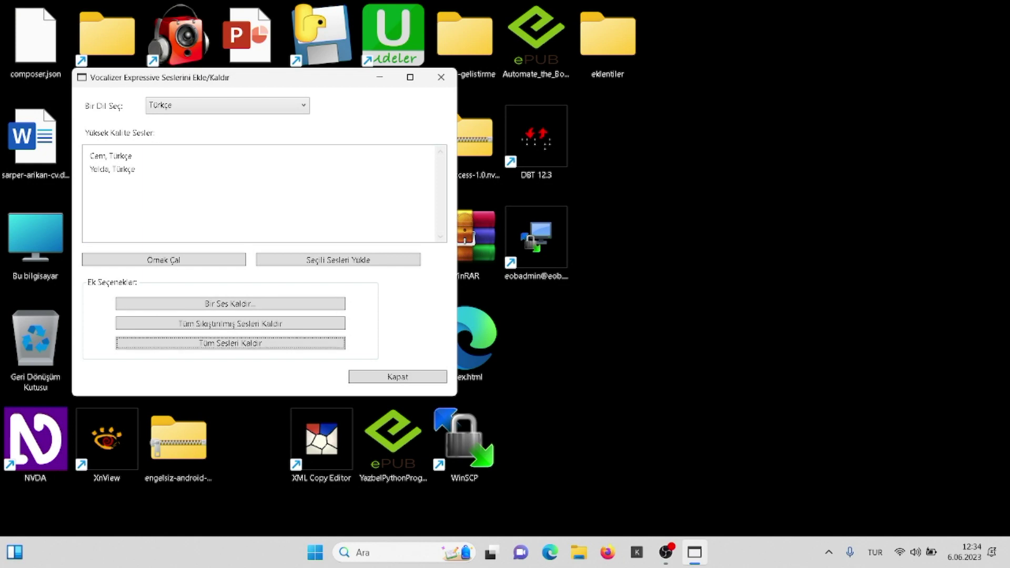
key(Tab)
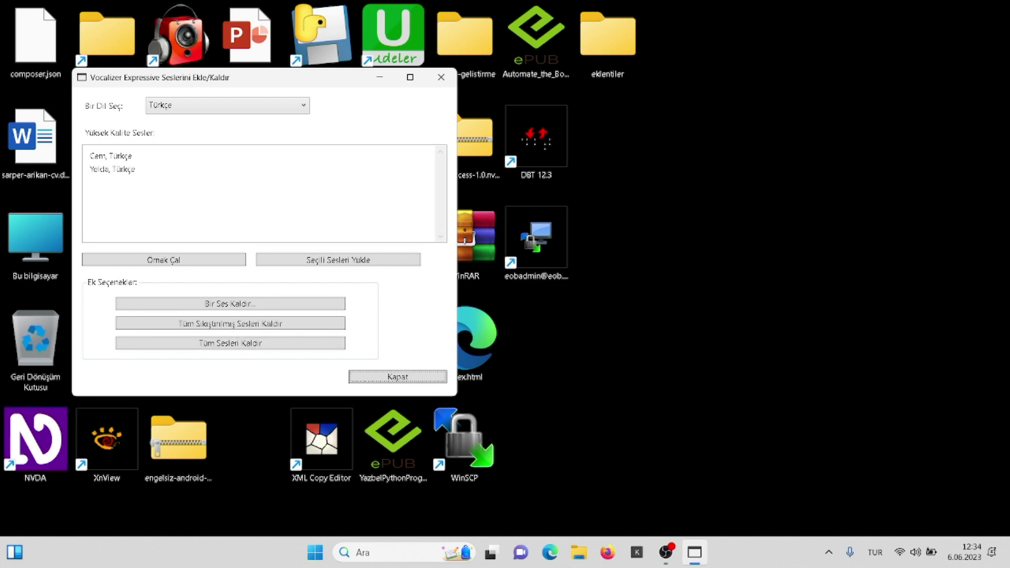
key(Return)
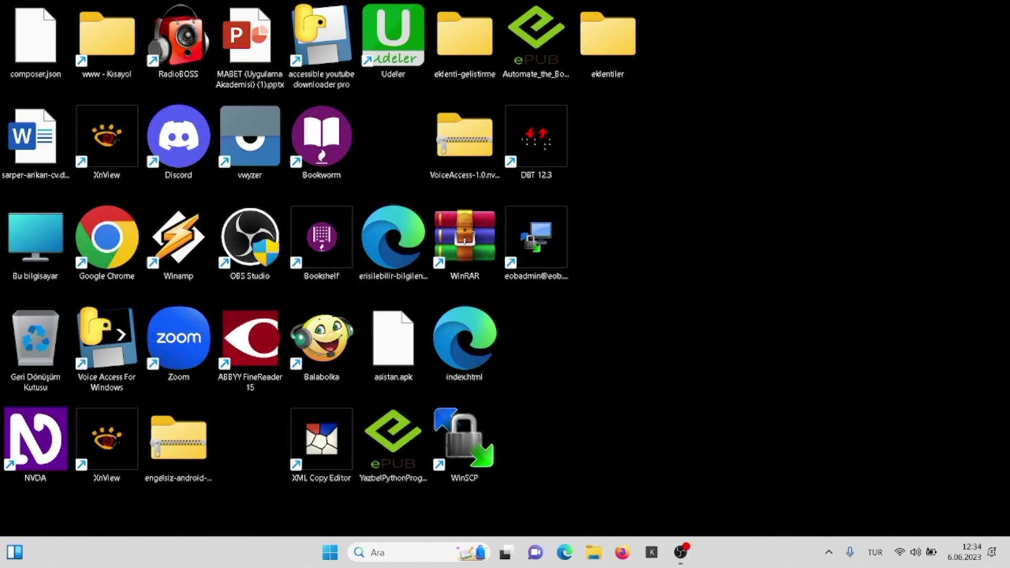